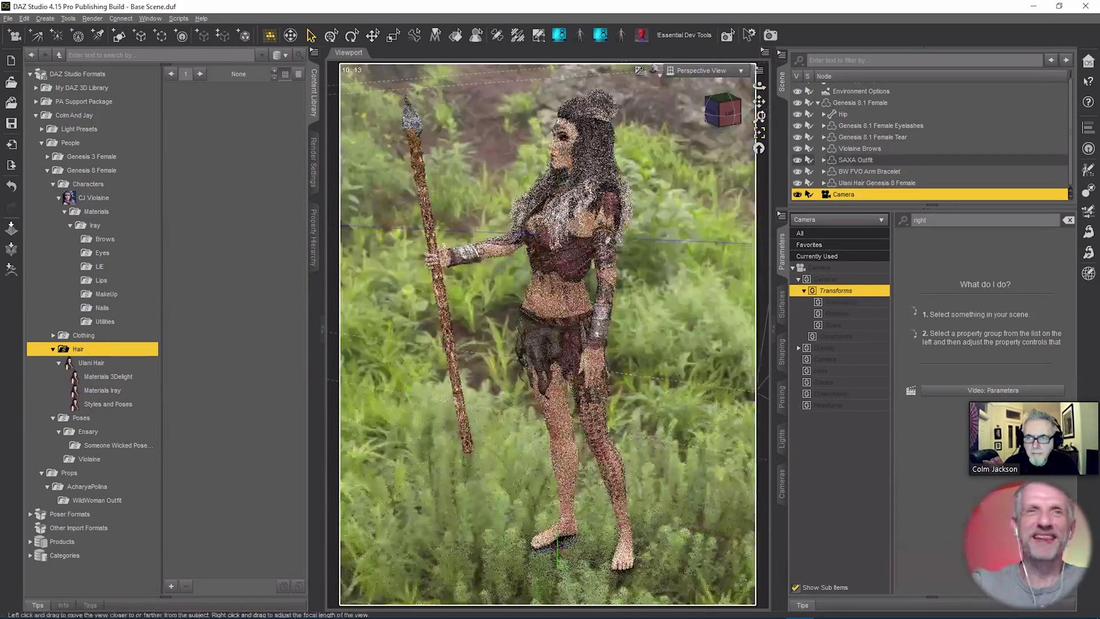
Step: Clear the parameter filter and turn on Depth of Field in the Camera's camera properties
mouse_move(760, 116)
left_mouse_down()
mouse_move(761, 94)
mouse_move(755, 262)
left_mouse_up()
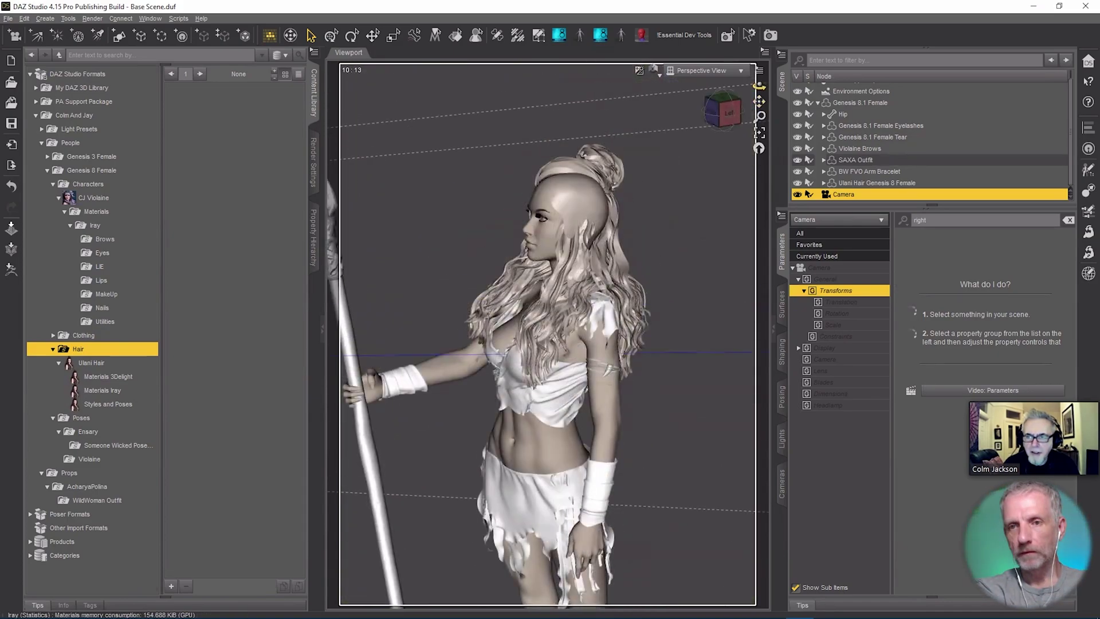
mouse_move(759, 86)
left_mouse_down()
mouse_move(750, 78)
mouse_move(761, 73)
left_mouse_up()
left_click_drag(761, 116, 761, 107)
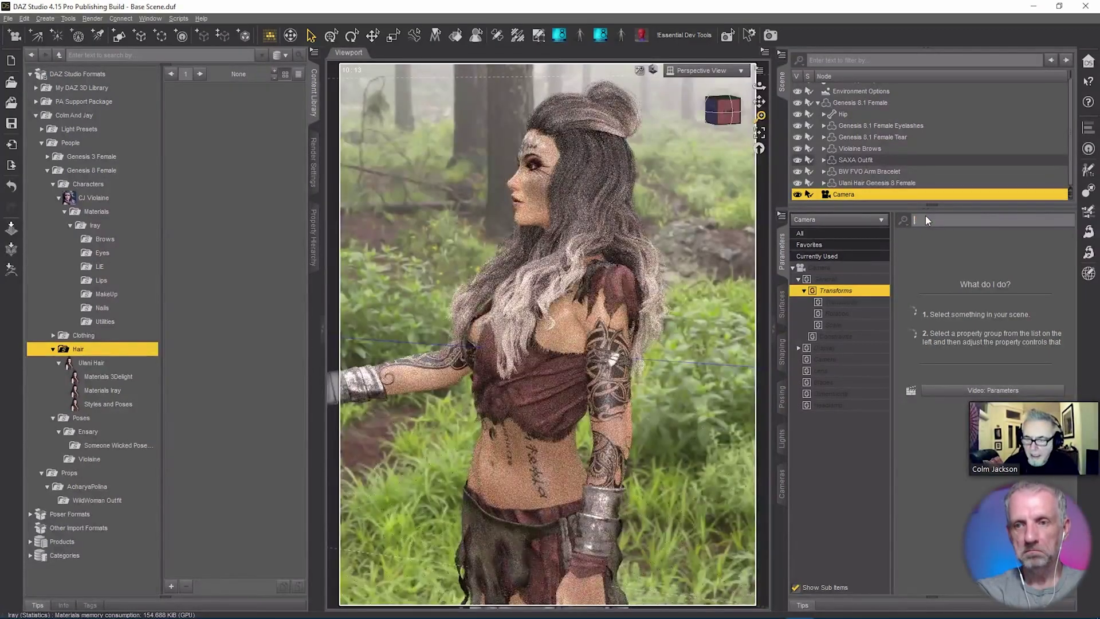
left_click(1069, 220)
left_click(850, 360)
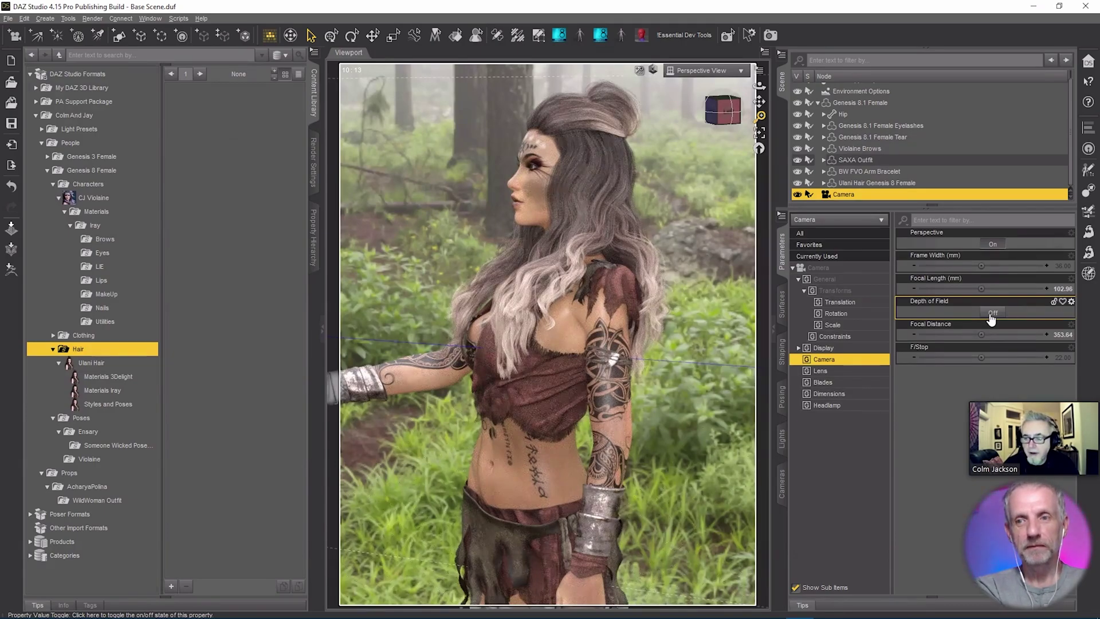
left_click(991, 313)
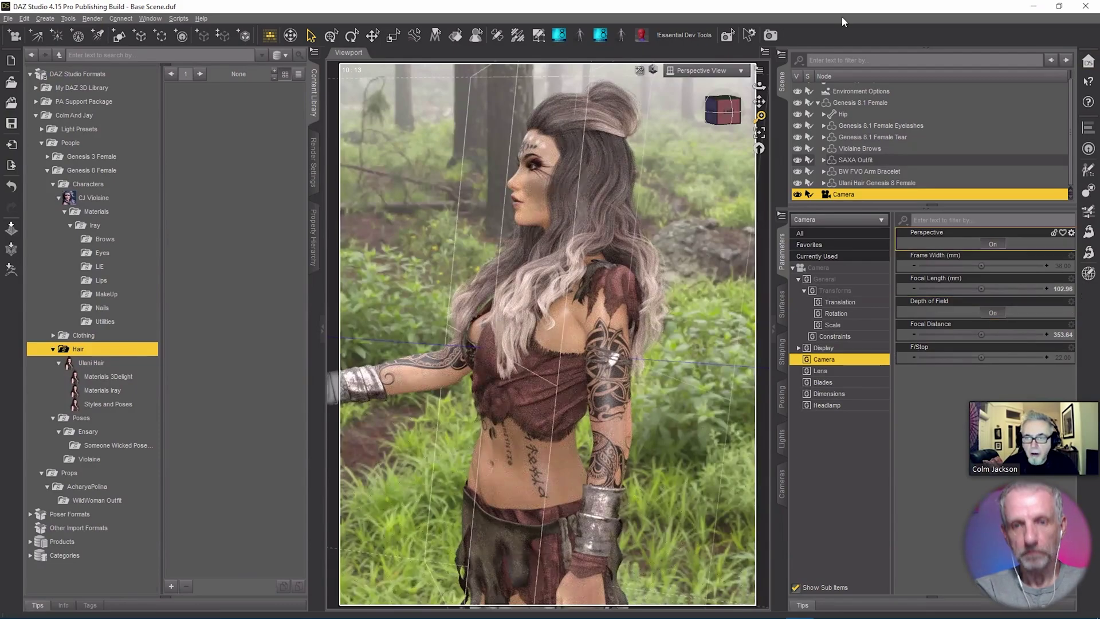
Step: Adjust the Camera's Focal Distance to 344.19 so the focal plane sits at the figure
mouse_move(759, 86)
left_mouse_down()
mouse_move(774, 87)
mouse_move(754, 86)
left_mouse_up()
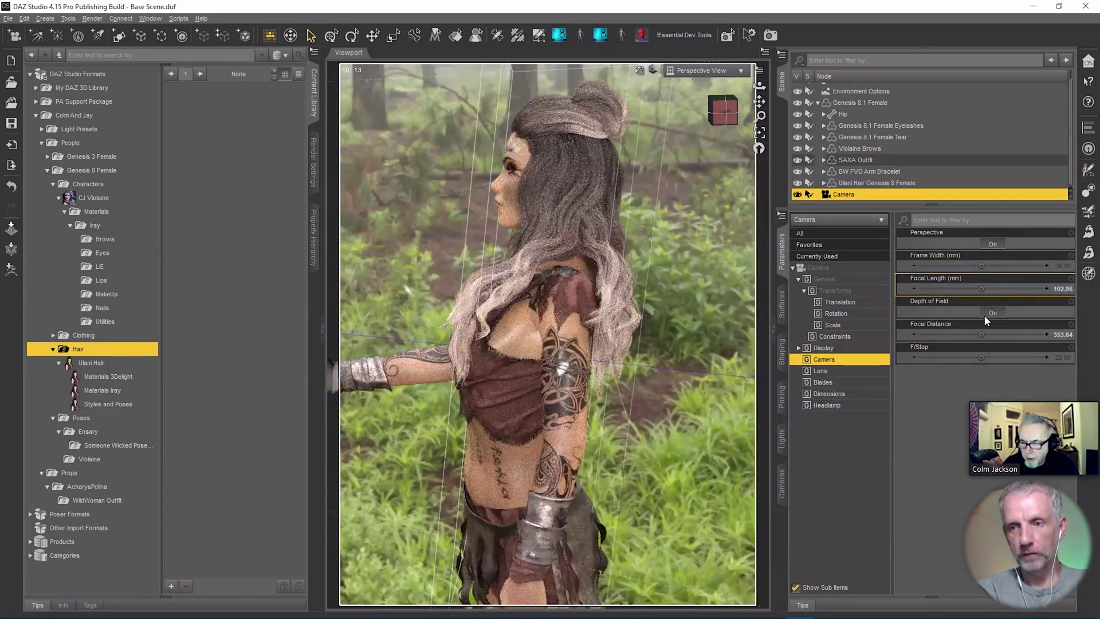
left_click_drag(973, 335, 958, 334)
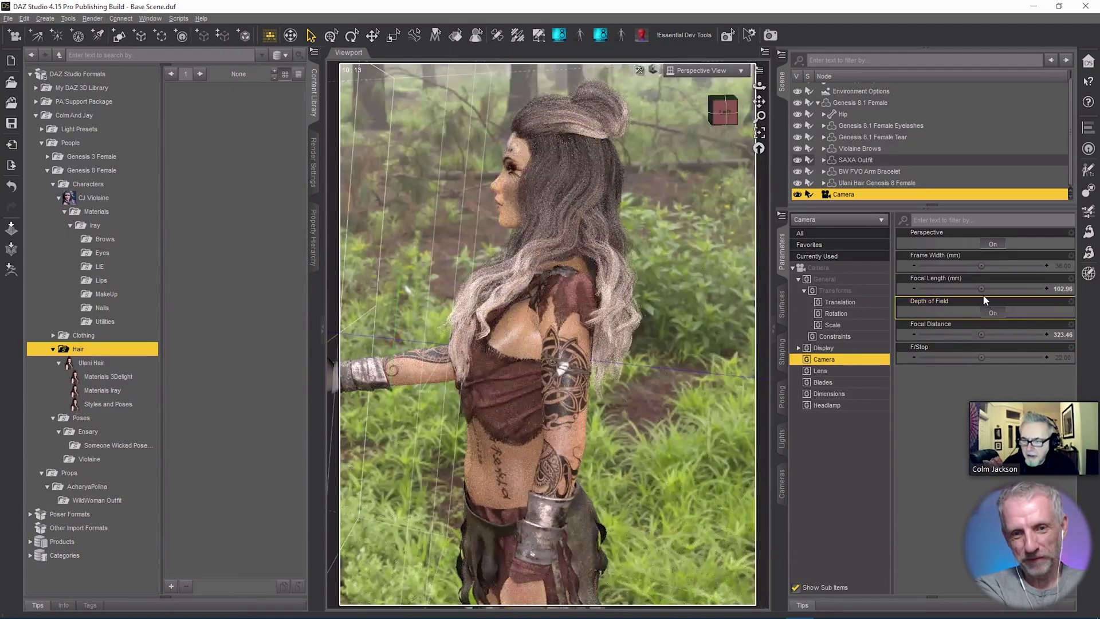
key("ctrl+z")
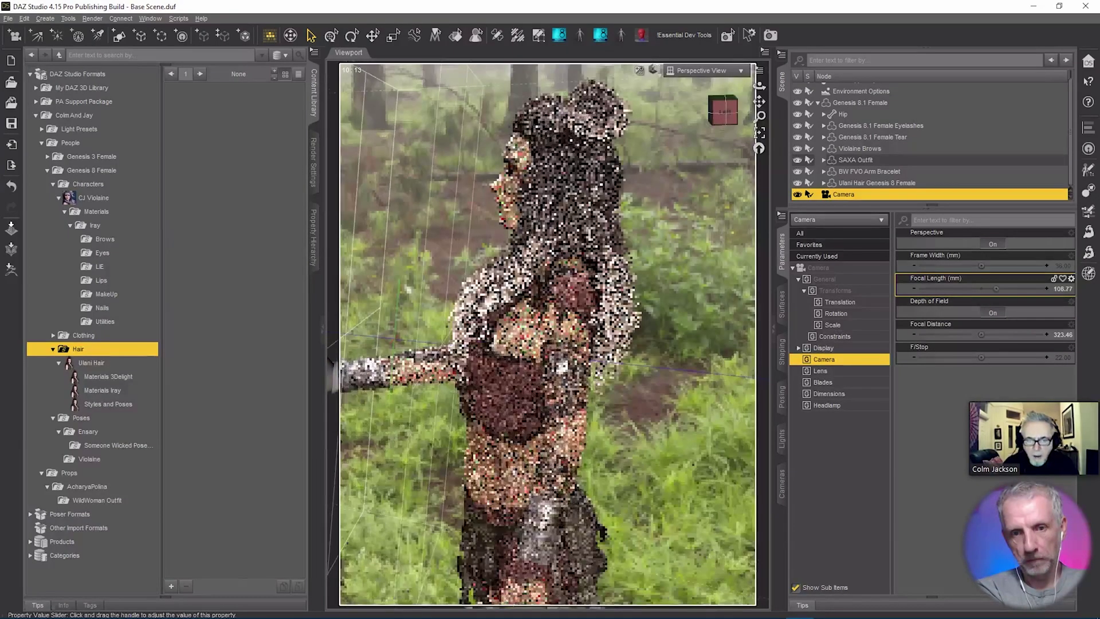
left_click_drag(981, 336, 964, 335)
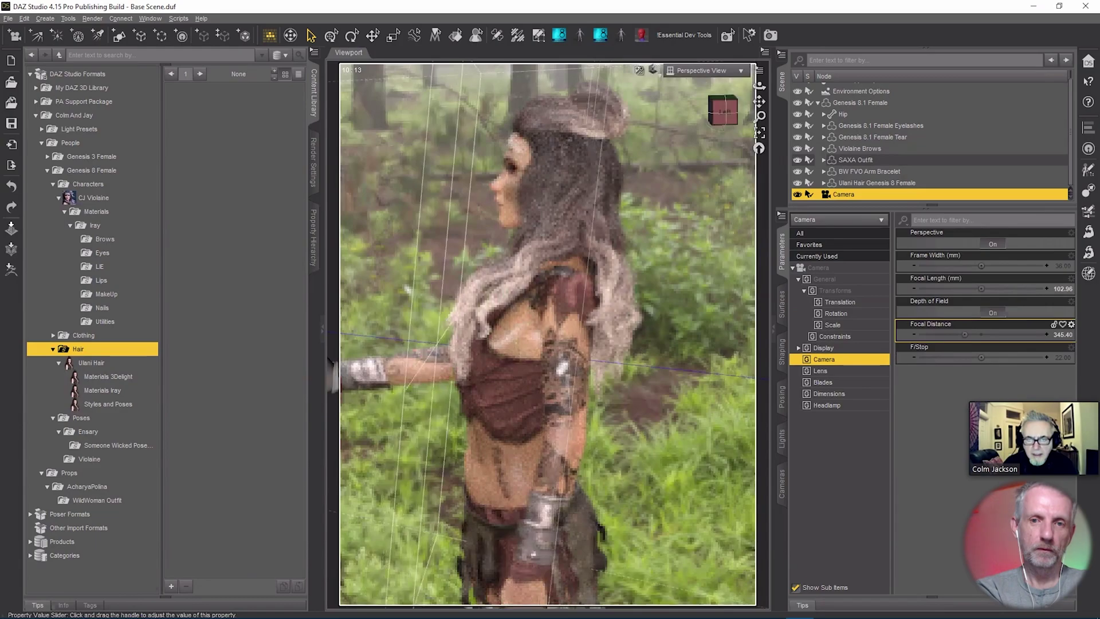
left_click_drag(965, 335, 965, 334)
left_click_drag(760, 86, 770, 86)
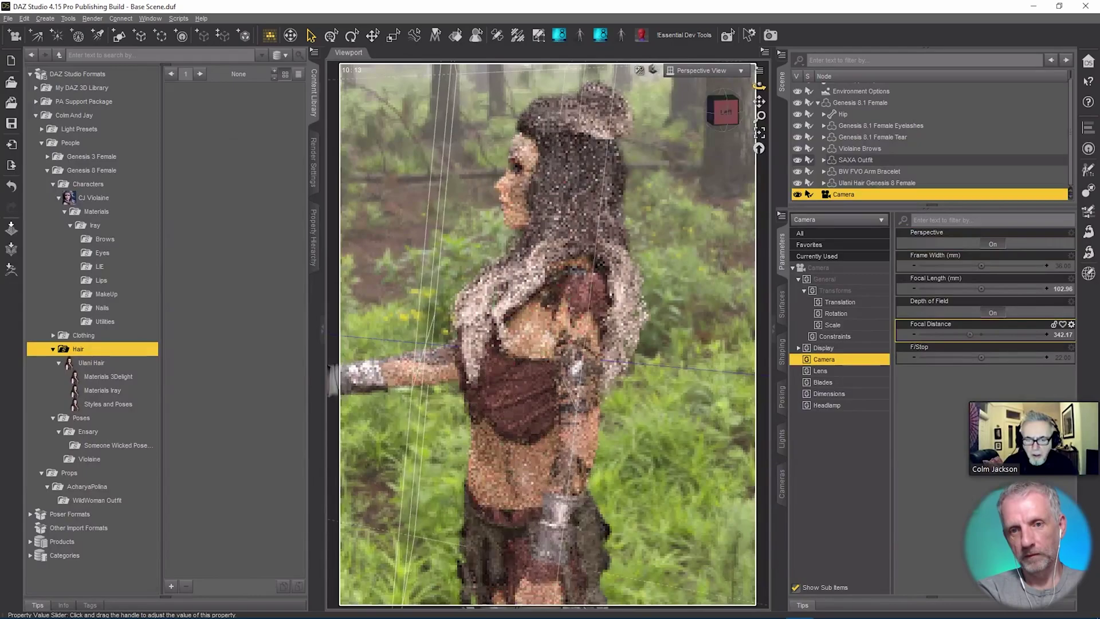
left_click_drag(970, 334, 982, 336)
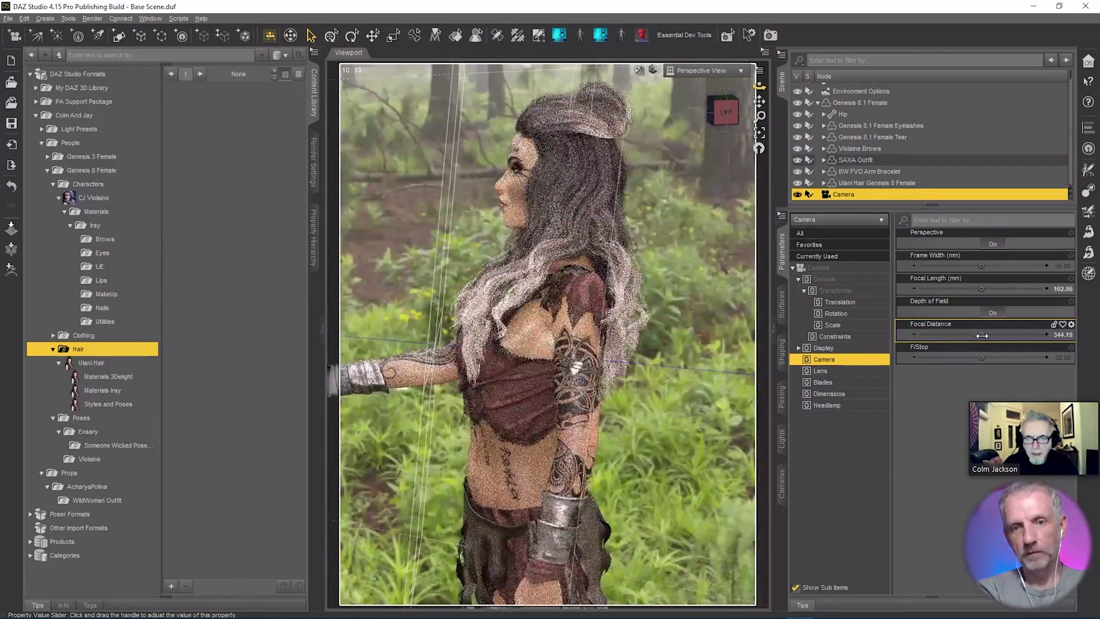
Step: Show the scene through the Camera and set its F/Stop to 44
left_click(721, 70)
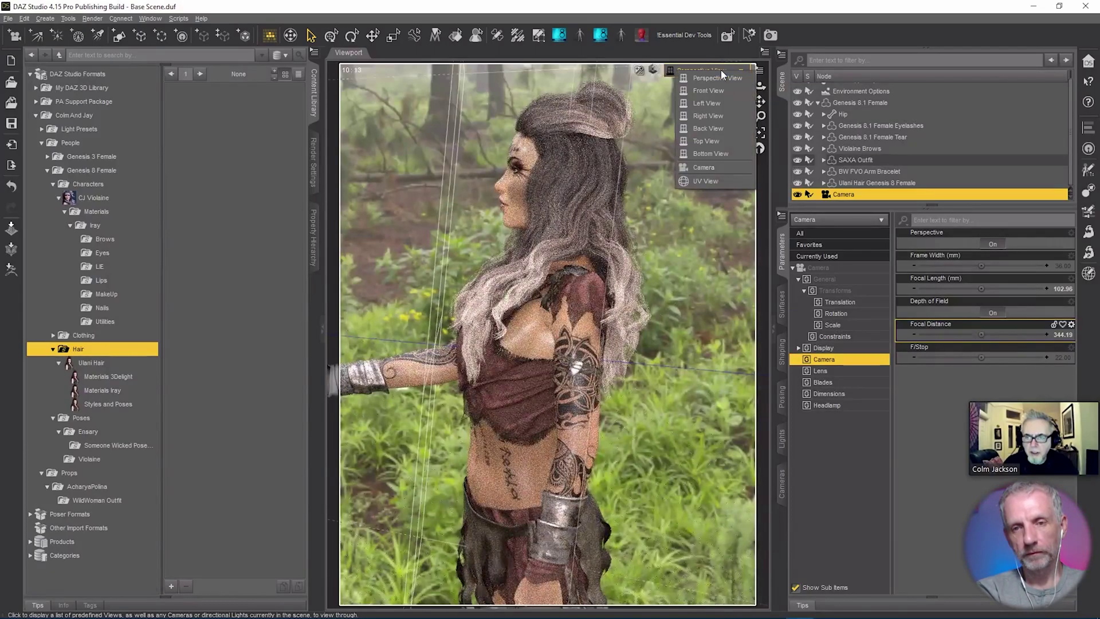
left_click(719, 169)
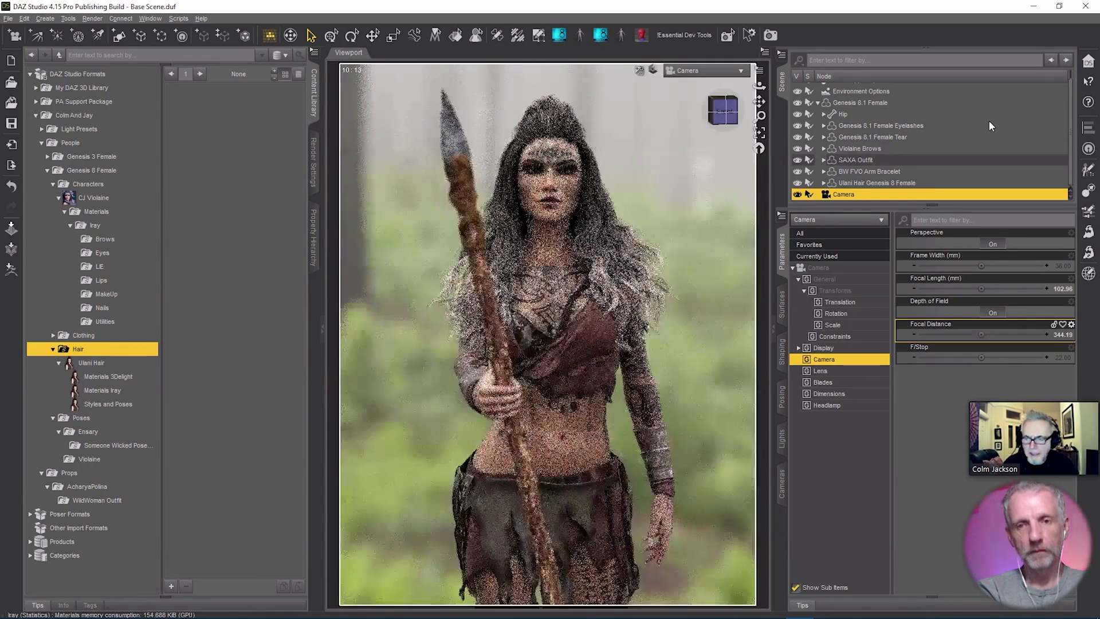
left_click(1064, 359)
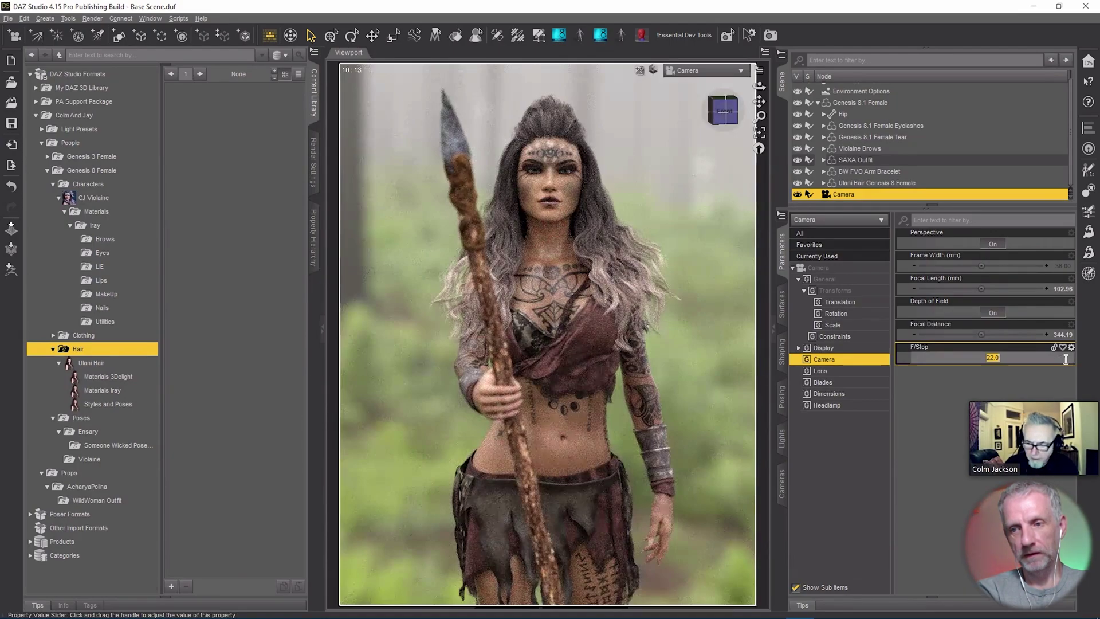
type("44")
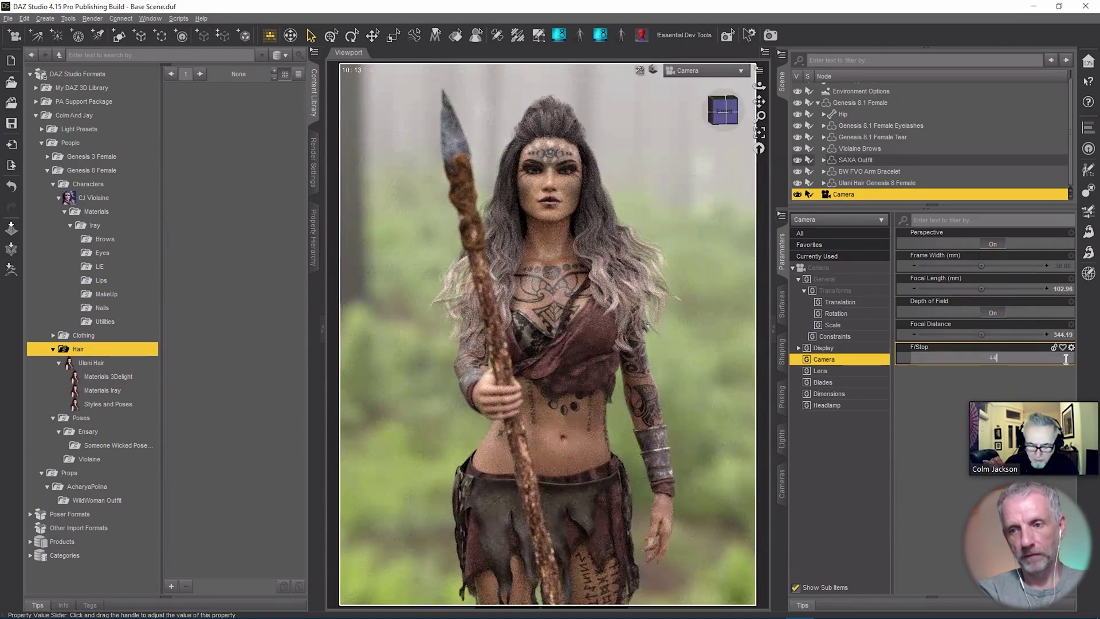
key("Return")
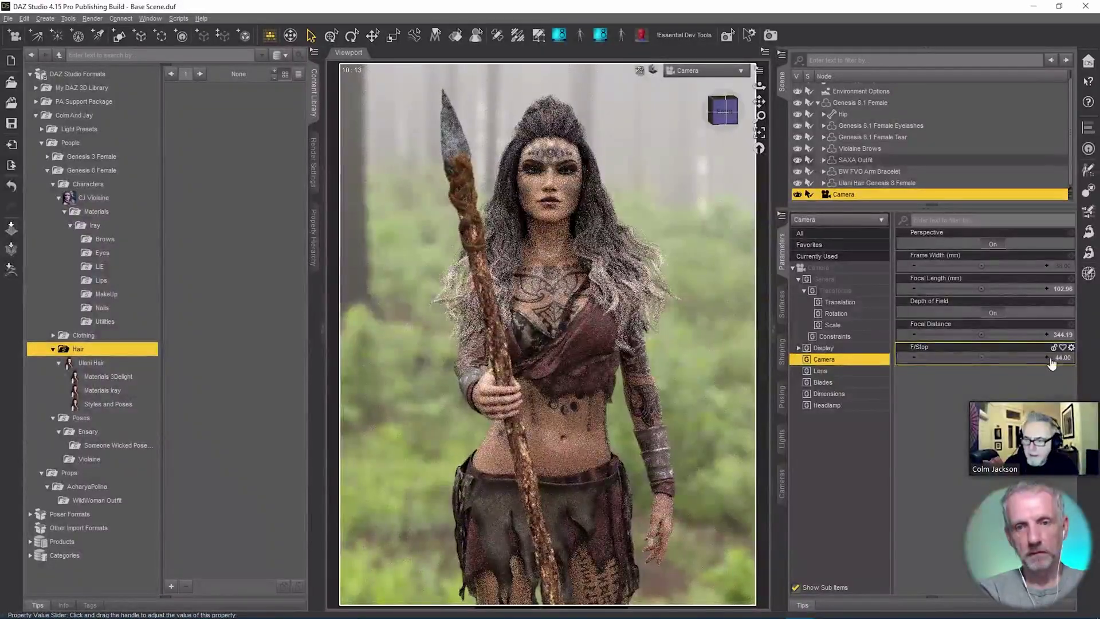
Step: Raise the Camera's F/Stop to 64 and nudge the framing of the figure slightly
left_click(1064, 359)
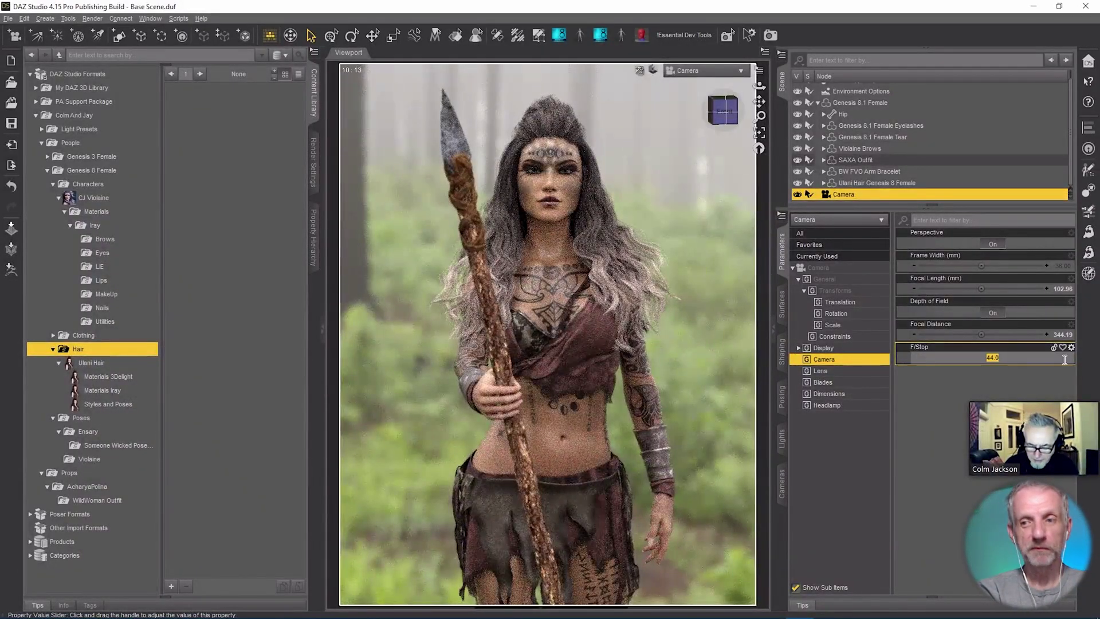
type("66")
key("Return")
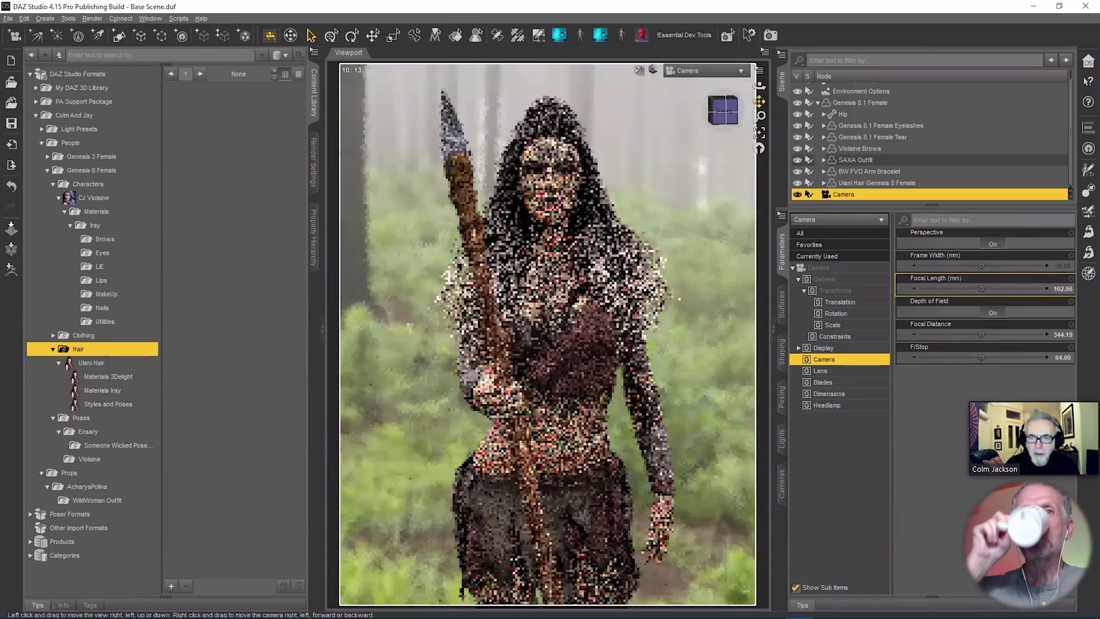
left_click_drag(760, 102, 759, 98)
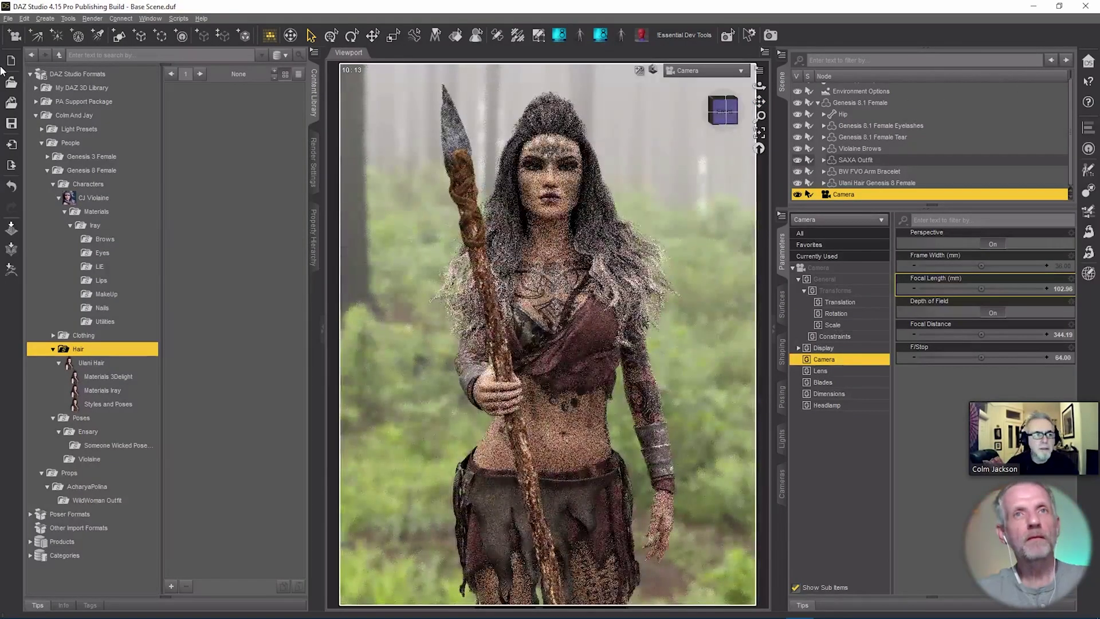
Step: Save the scene under the new name "Violain - Forest Live.duf", based on the existing forest scene's file name
left_click(8, 18)
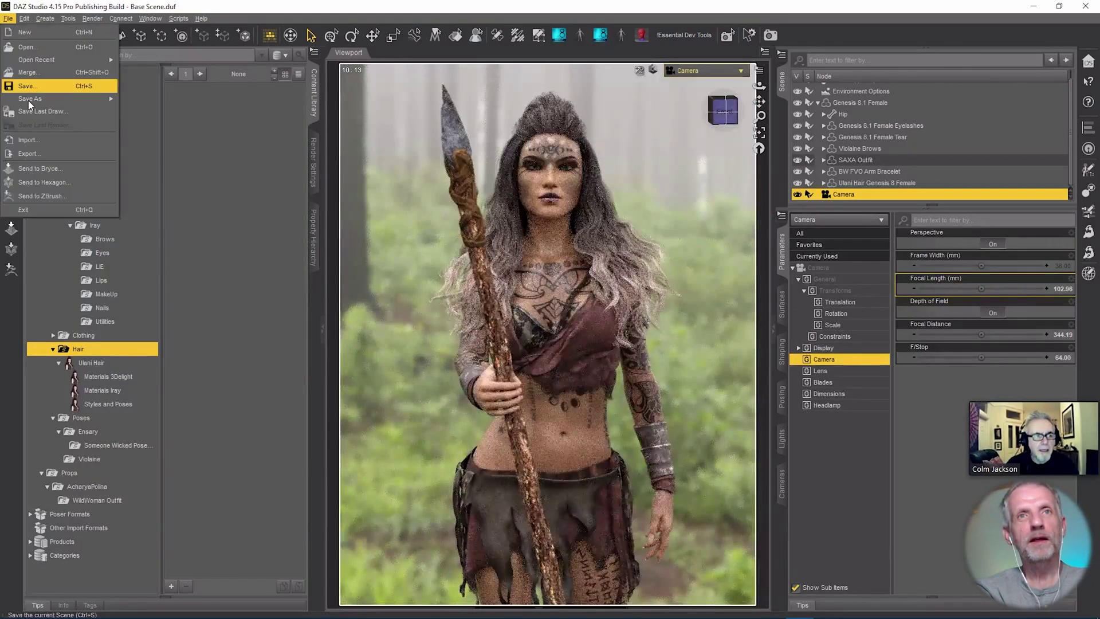
mouse_move(58, 99)
left_click(147, 109)
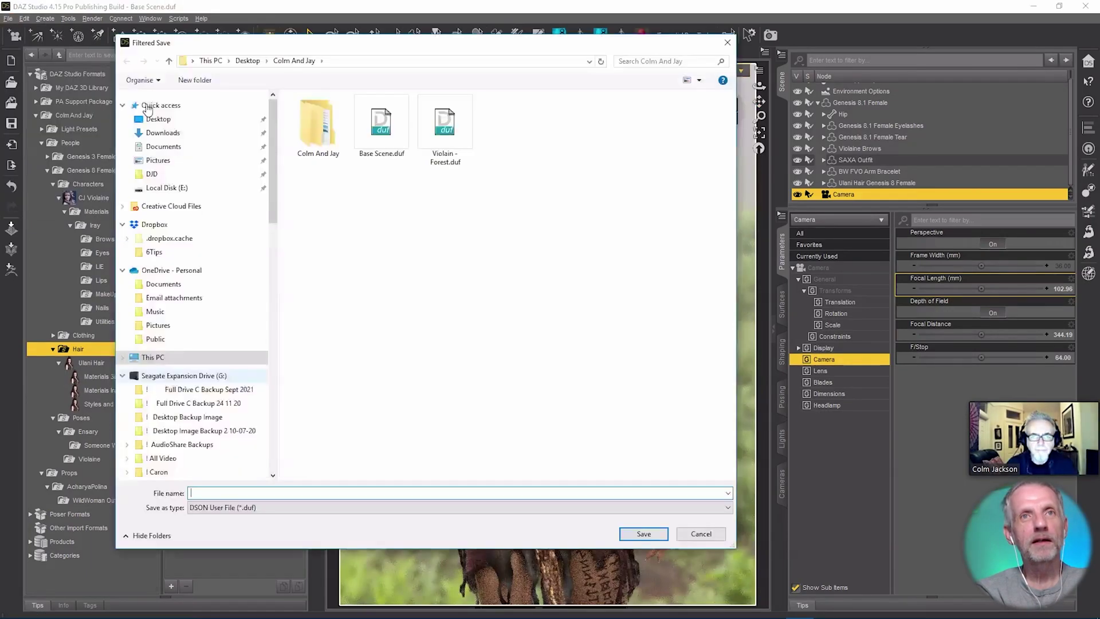
left_click(445, 129)
left_click(237, 491)
left_click(238, 491)
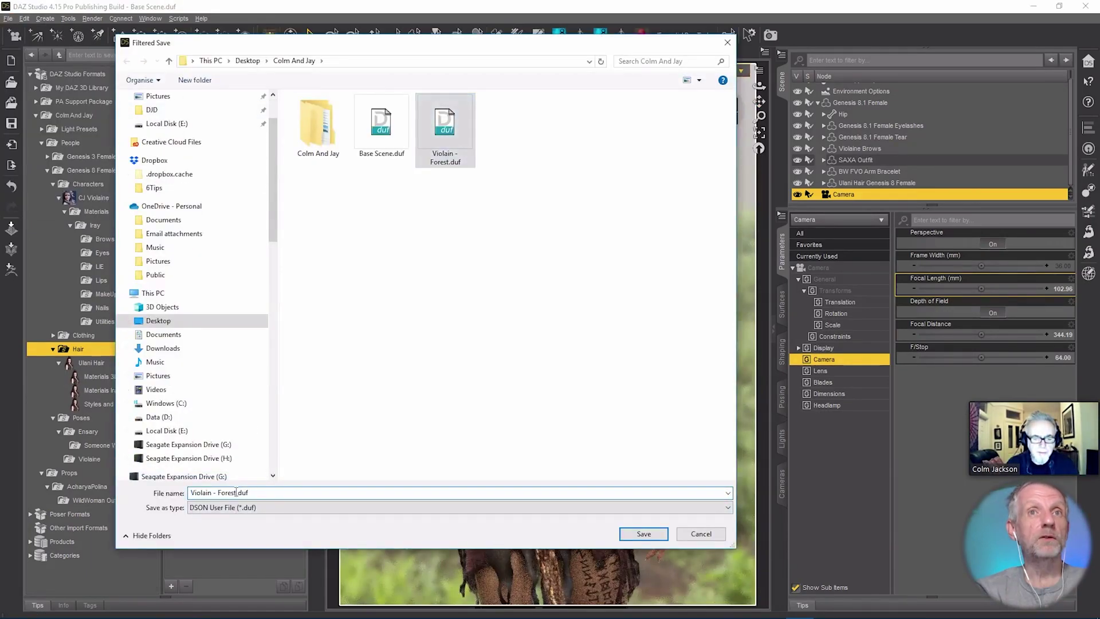
type("Live")
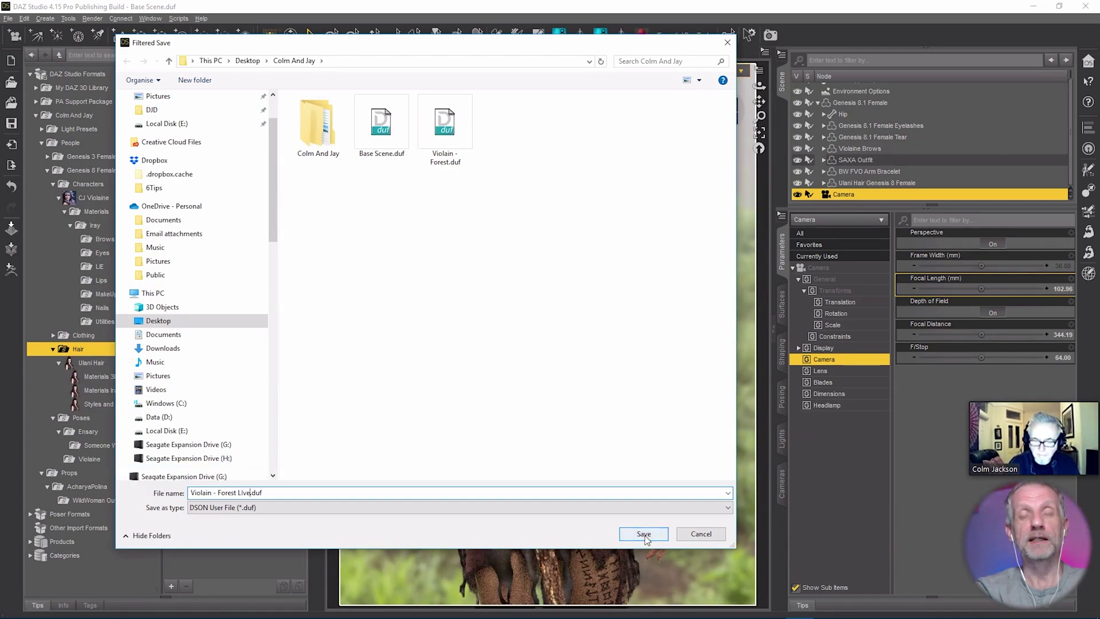
left_click(627, 534)
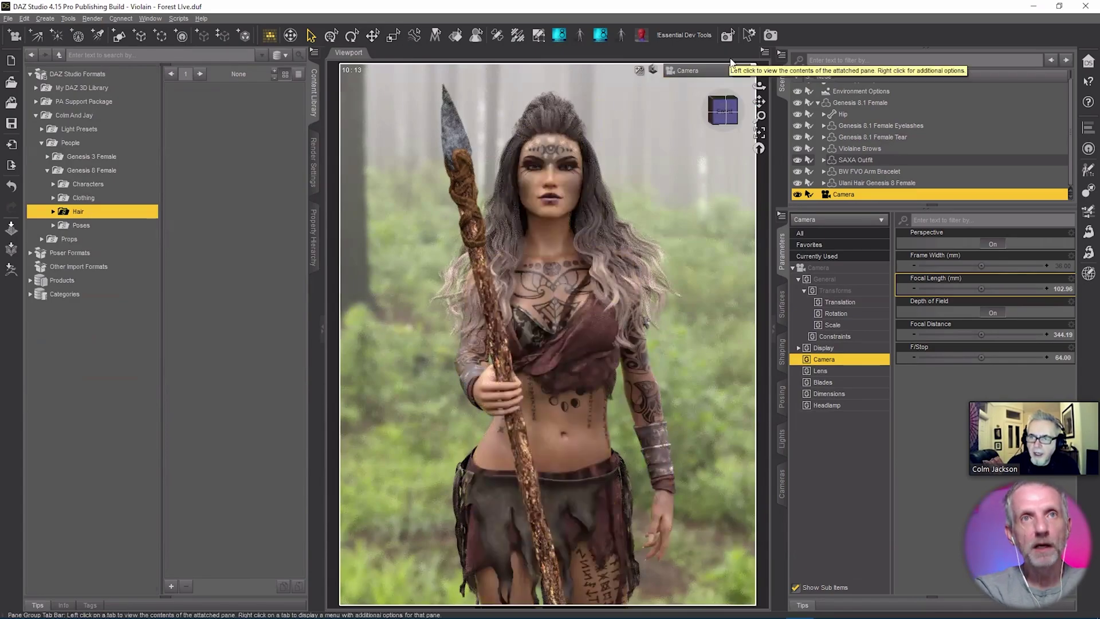
Step: Return to Perspective View and set the Camera's Focal Point Scale display property to 200%
left_click(717, 71)
left_click(718, 80)
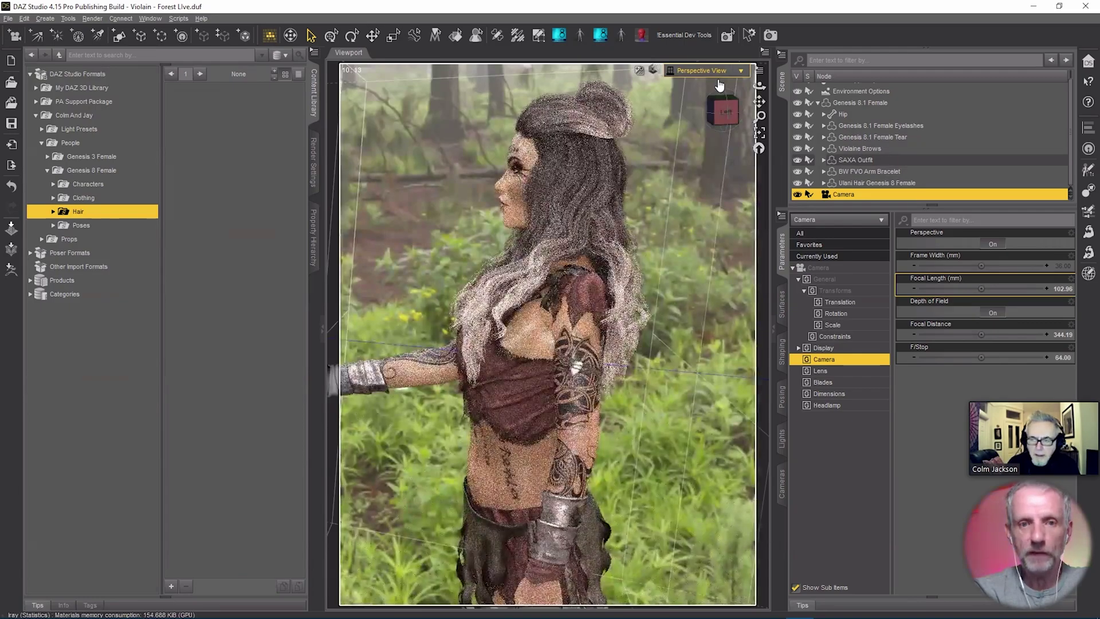
left_click(845, 349)
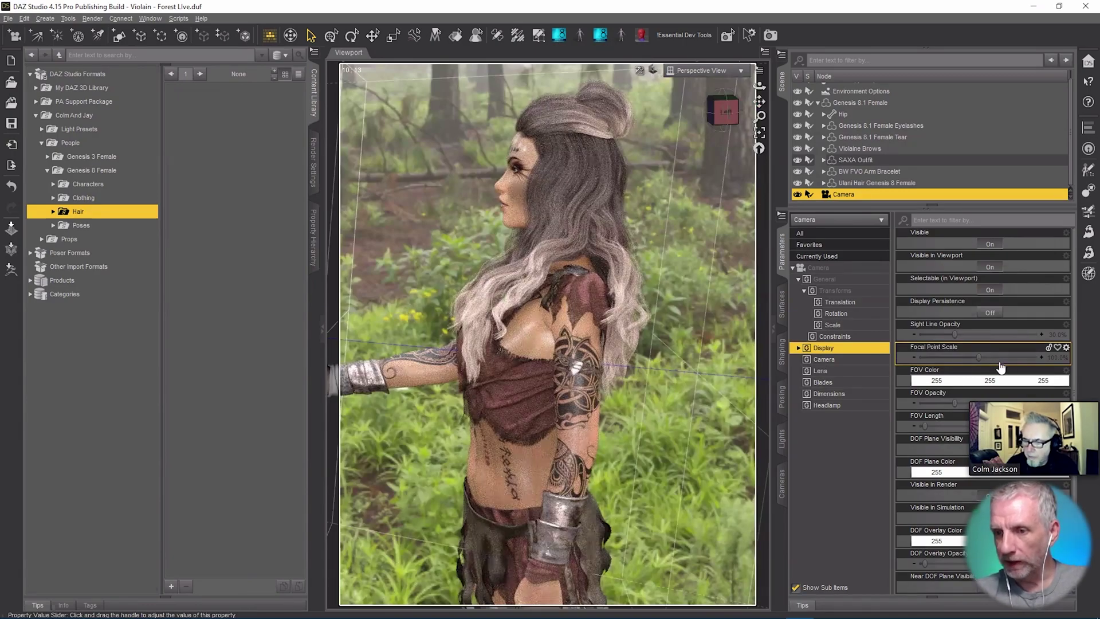
left_click_drag(978, 356, 1095, 401)
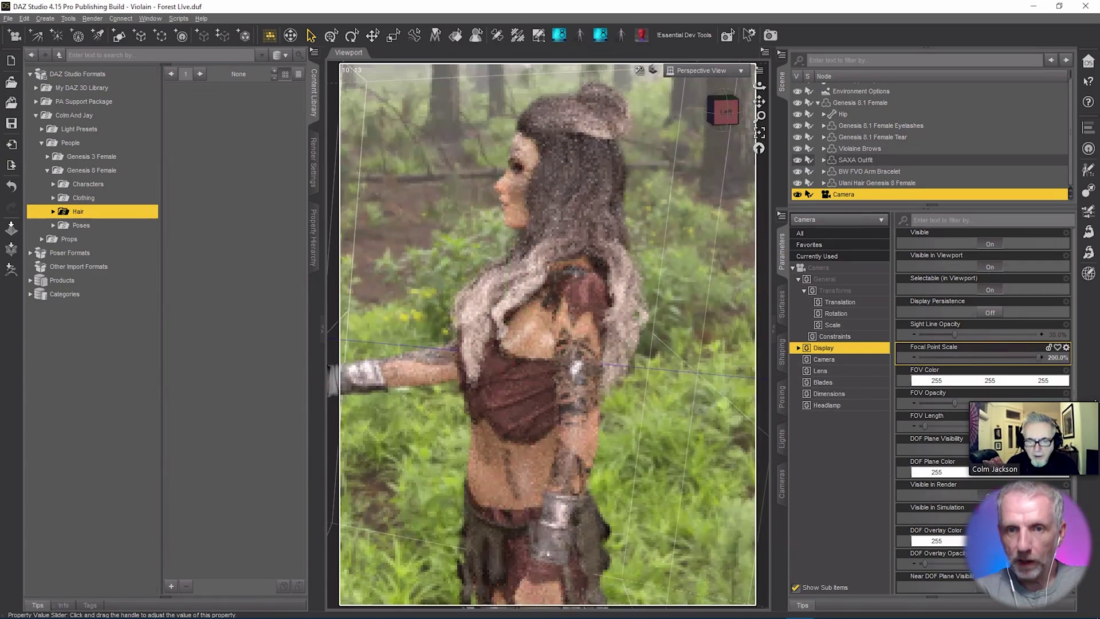
left_click_drag(1000, 398, 1069, 397)
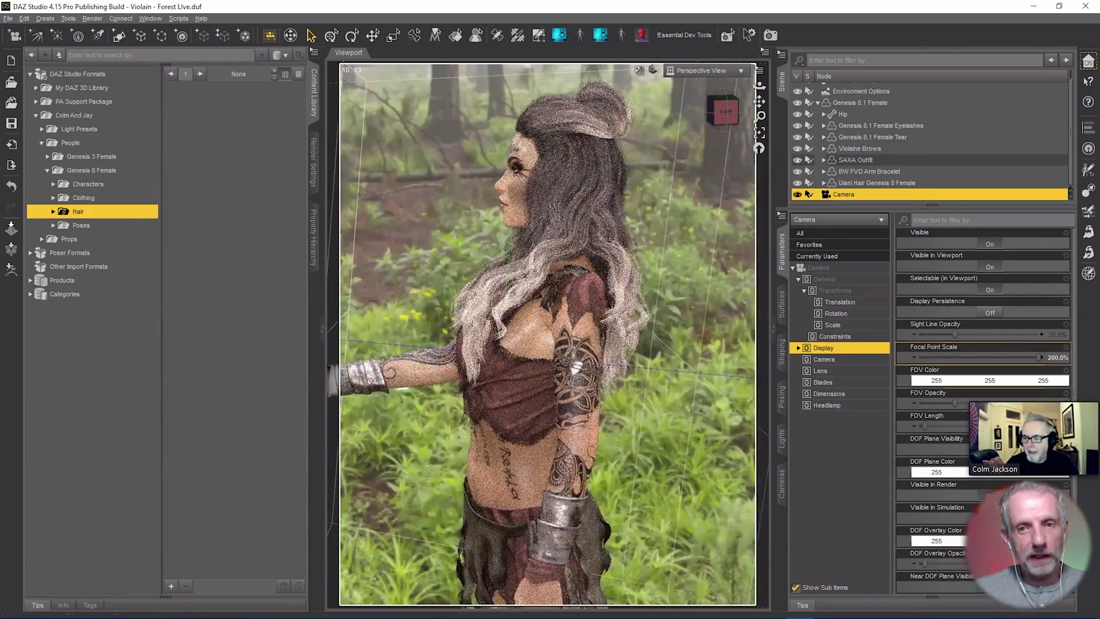
Step: Turn off Use Limits for the Focal Point Scale parameter and raise its value to about 357%
left_click(1067, 351)
left_click(1060, 361)
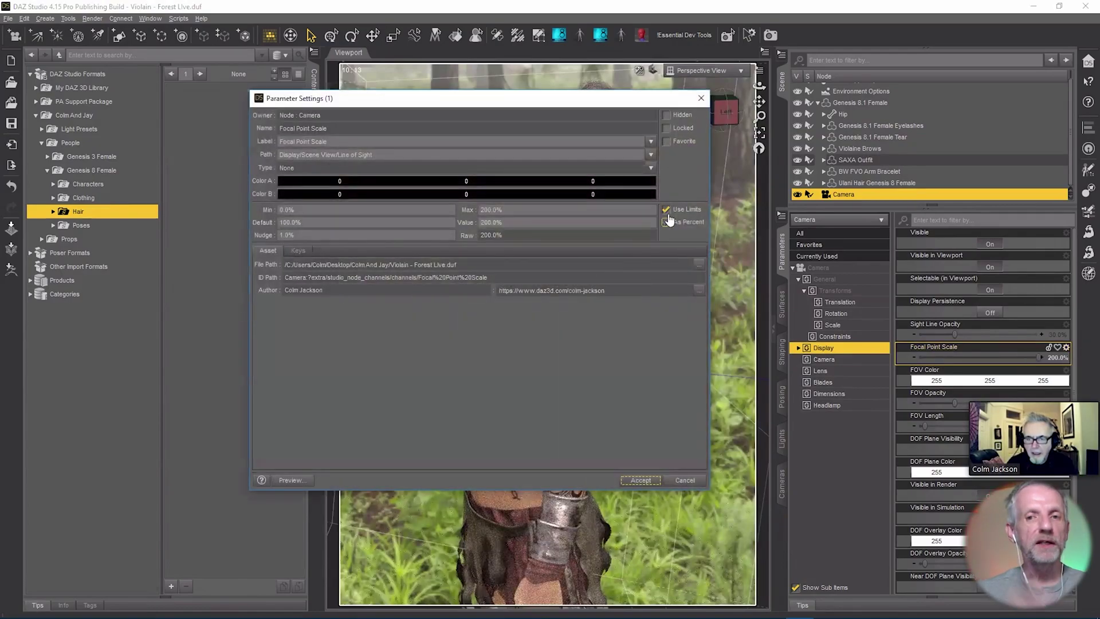
left_click(667, 210)
left_click(641, 480)
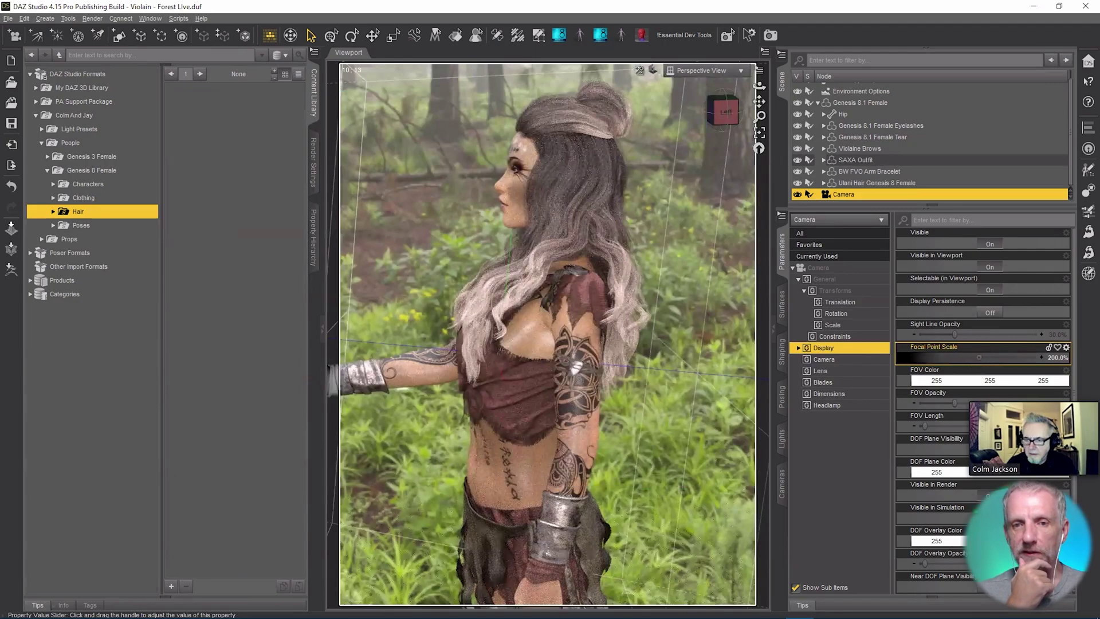
left_click_drag(979, 357, 1008, 357)
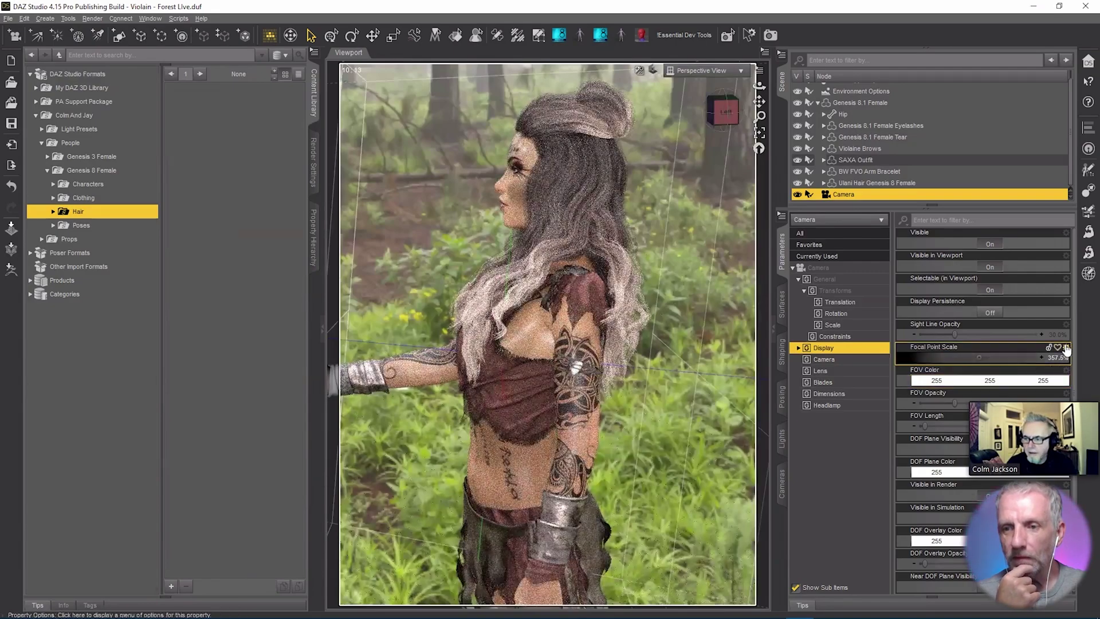
Step: Turn Use Limits back on in the Focal Point Scale parameter settings
left_click(1066, 348)
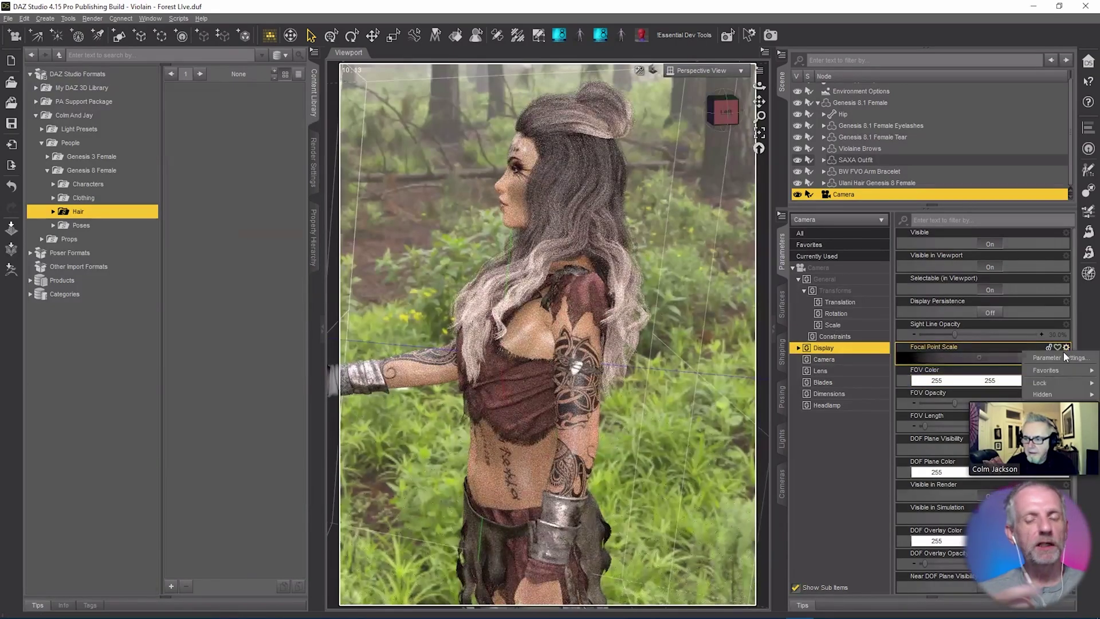
left_click(1062, 359)
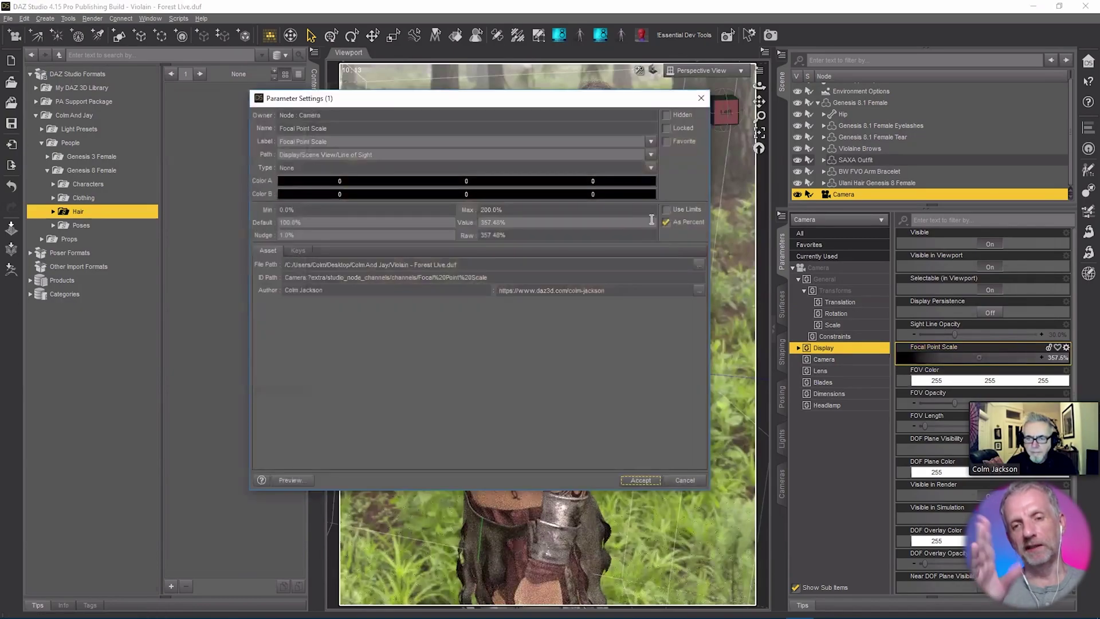
left_click(666, 209)
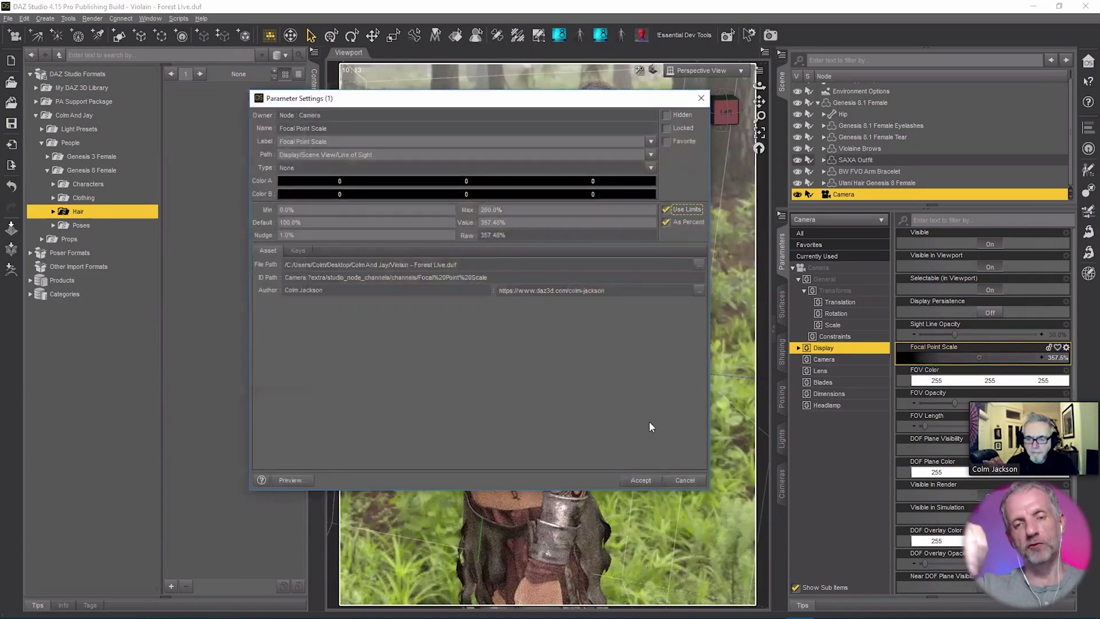
left_click(641, 482)
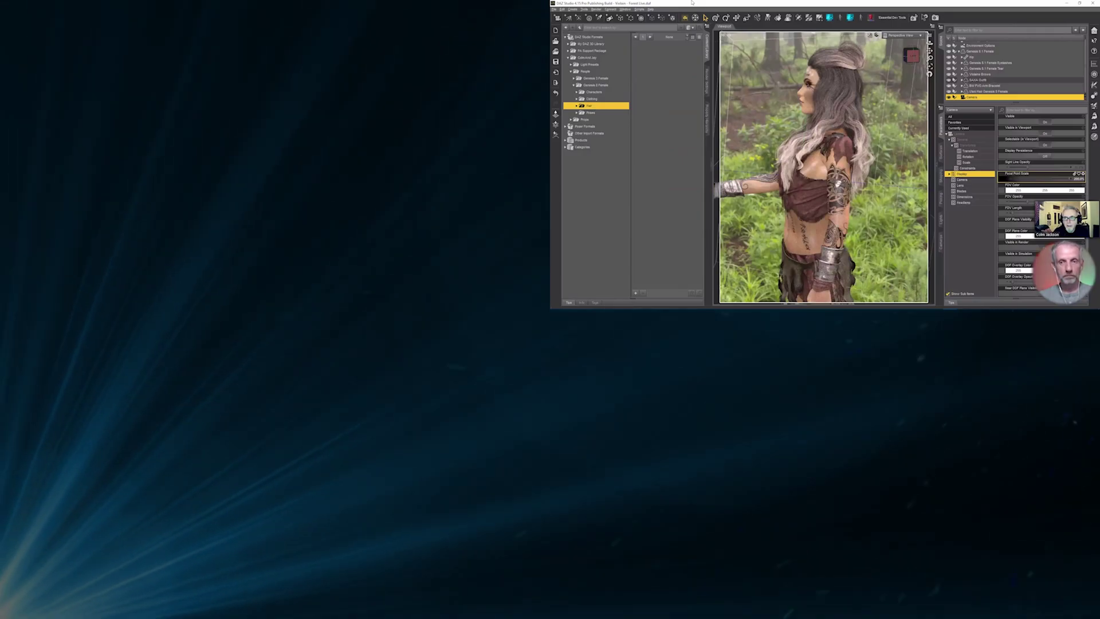
Step: Switch the viewport back to the Camera view
left_click(901, 35)
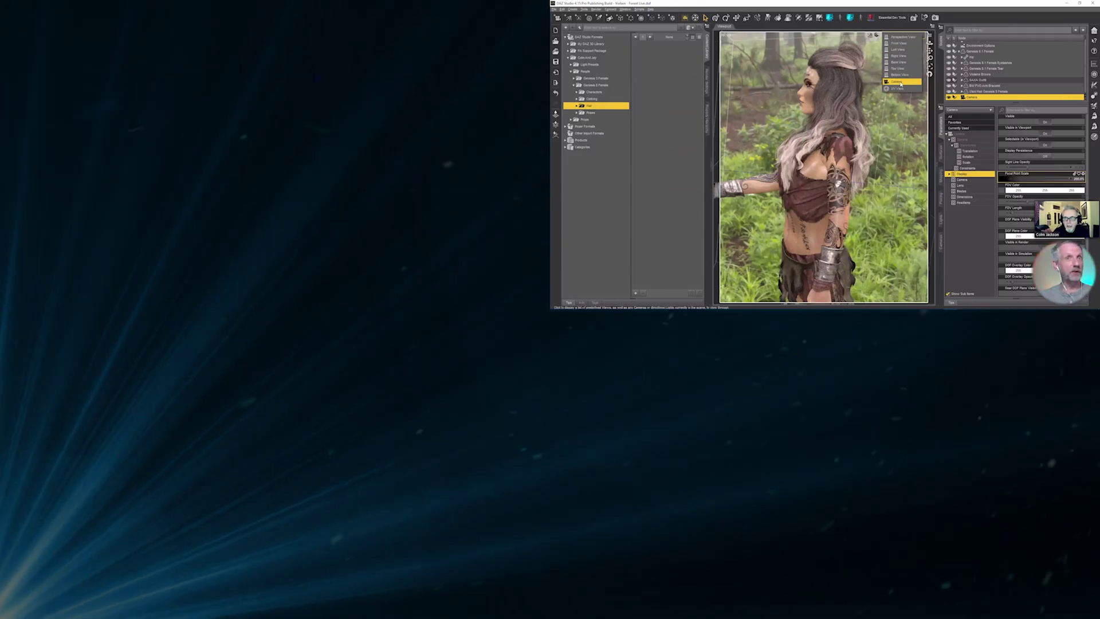